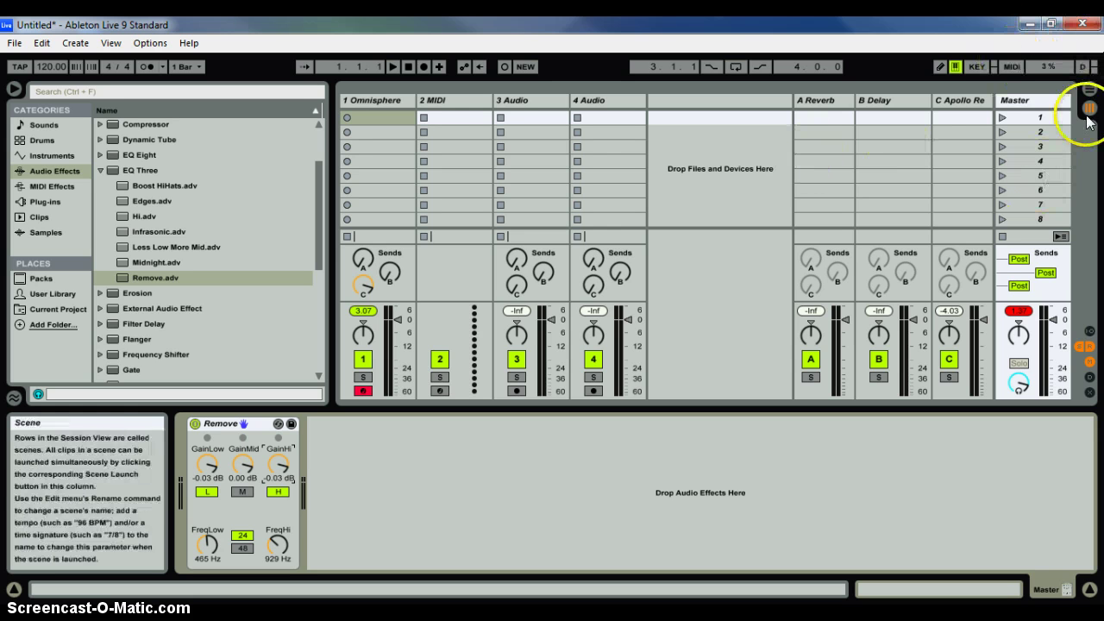
Switch from Session View to the Arrangement View timeline
{"action": "left_click", "coordinate": [1088, 92]}
Record an Omnisphere MIDI part from 1.1.1, stopping at about bar 10
{"action": "left_click", "coordinate": [838, 172]}
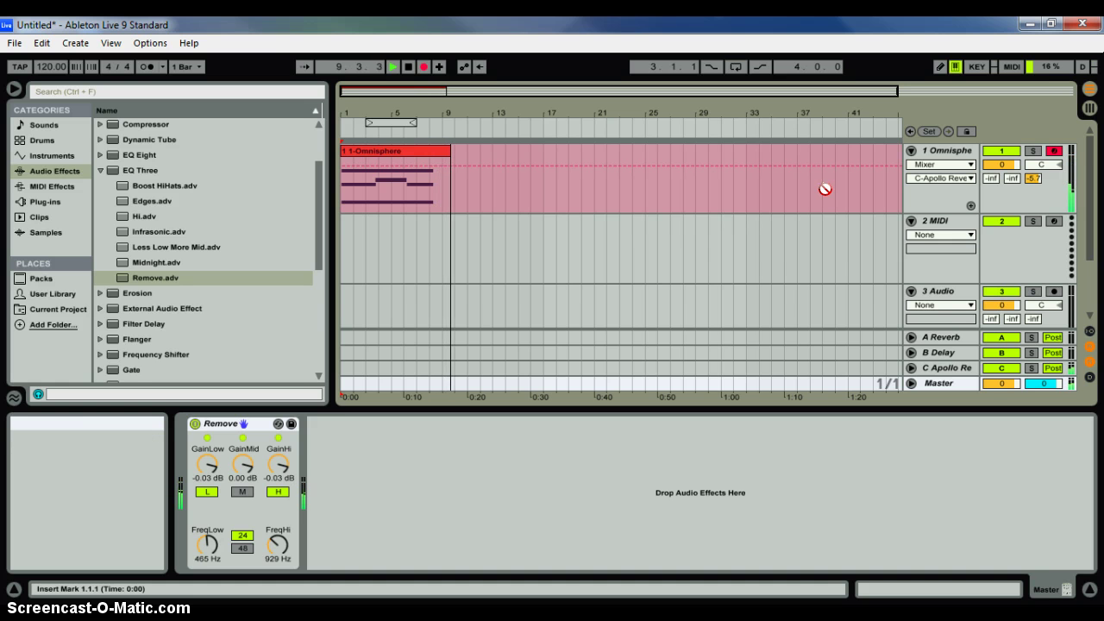
{"action": "key", "text": "space"}
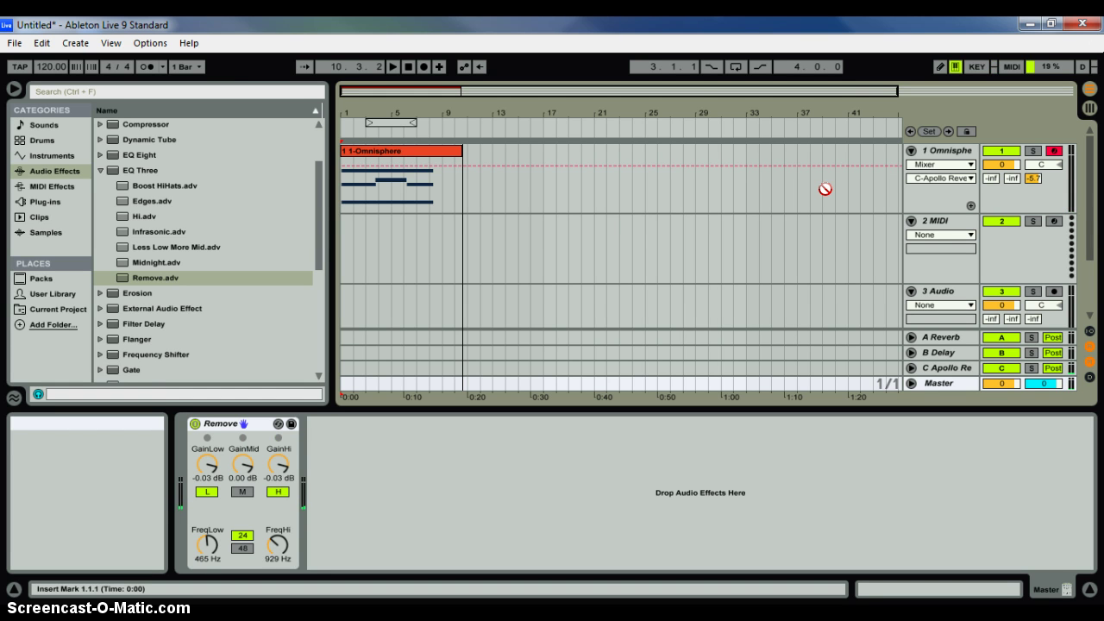
{"action": "key", "text": "space"}
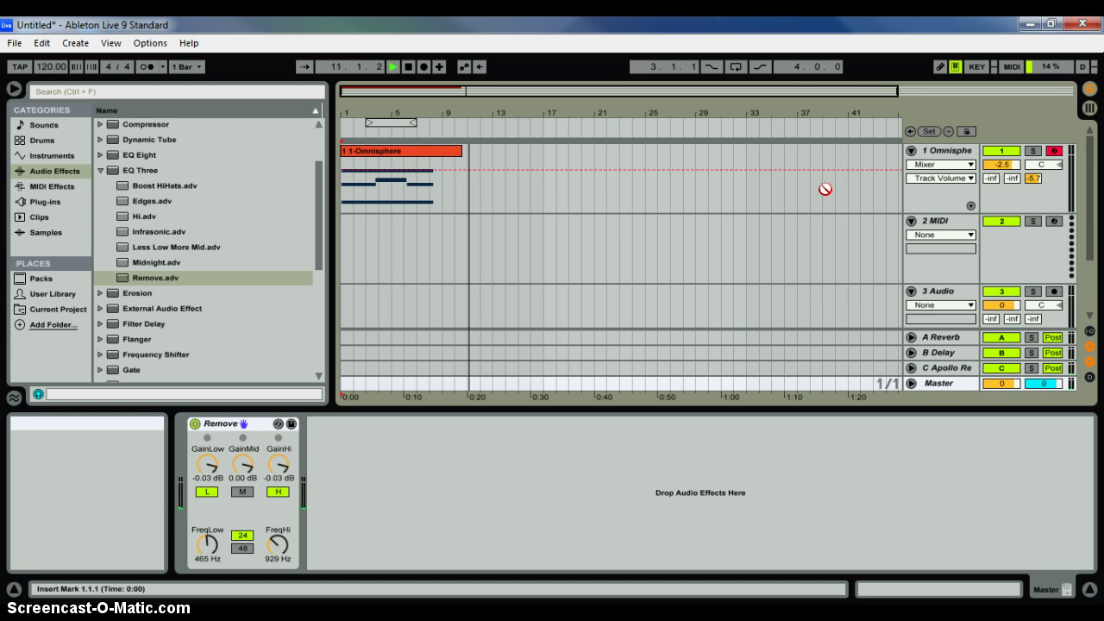
{"action": "key", "text": "space"}
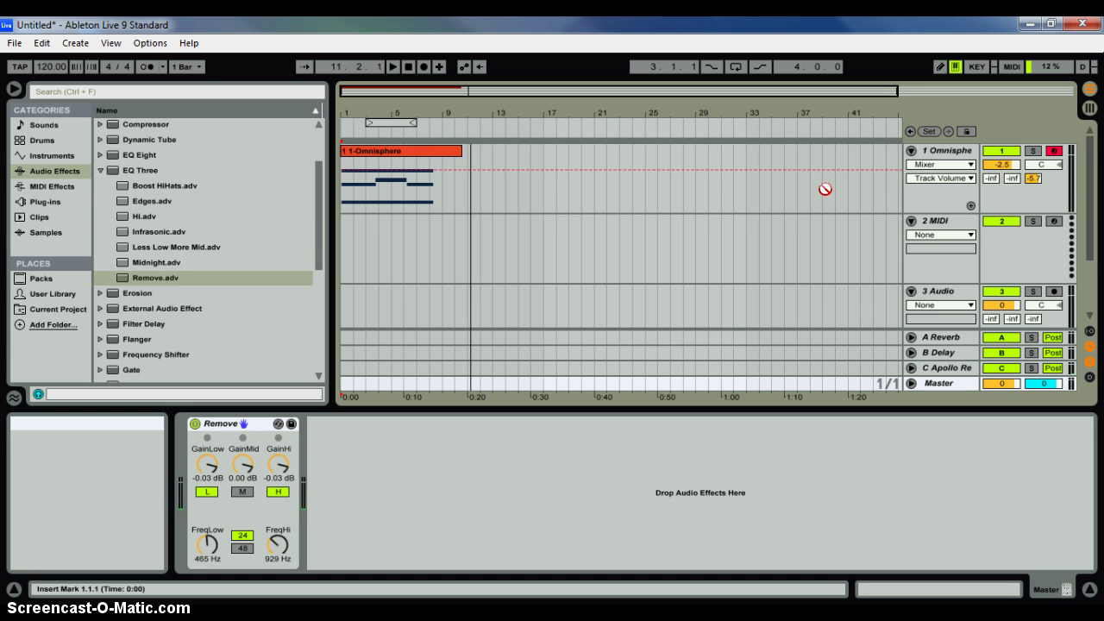
Delete the Omnisphere clip's tail from bar 8 onward and play back the trimmed clip
{"action": "left_click", "coordinate": [430, 207]}
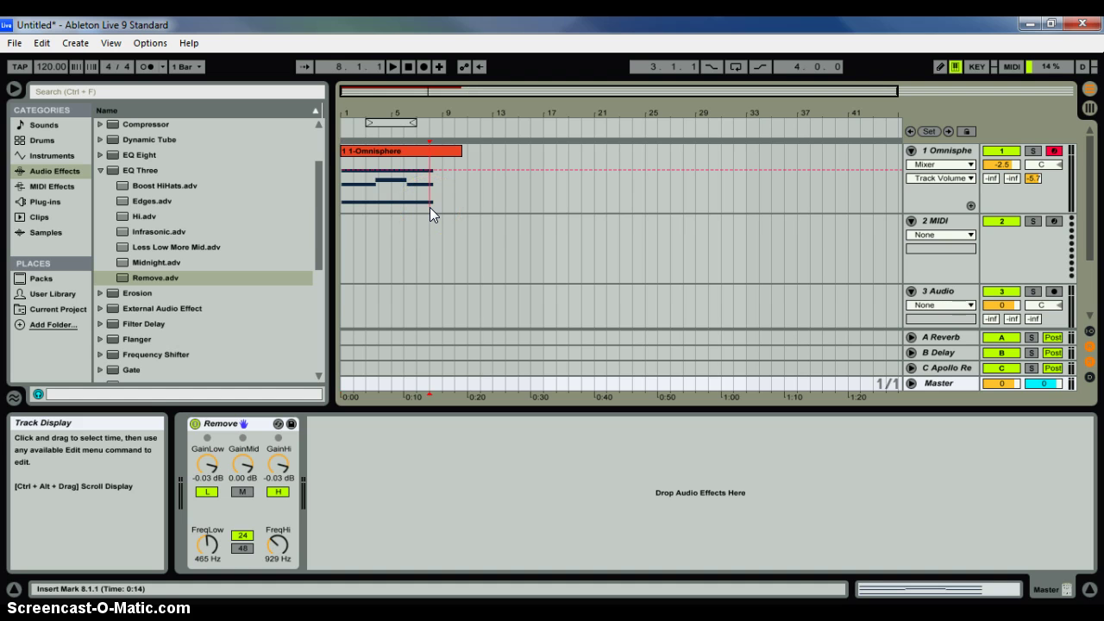
{"action": "left_click_drag", "start_coordinate": [430, 207], "coordinate": [462, 205]}
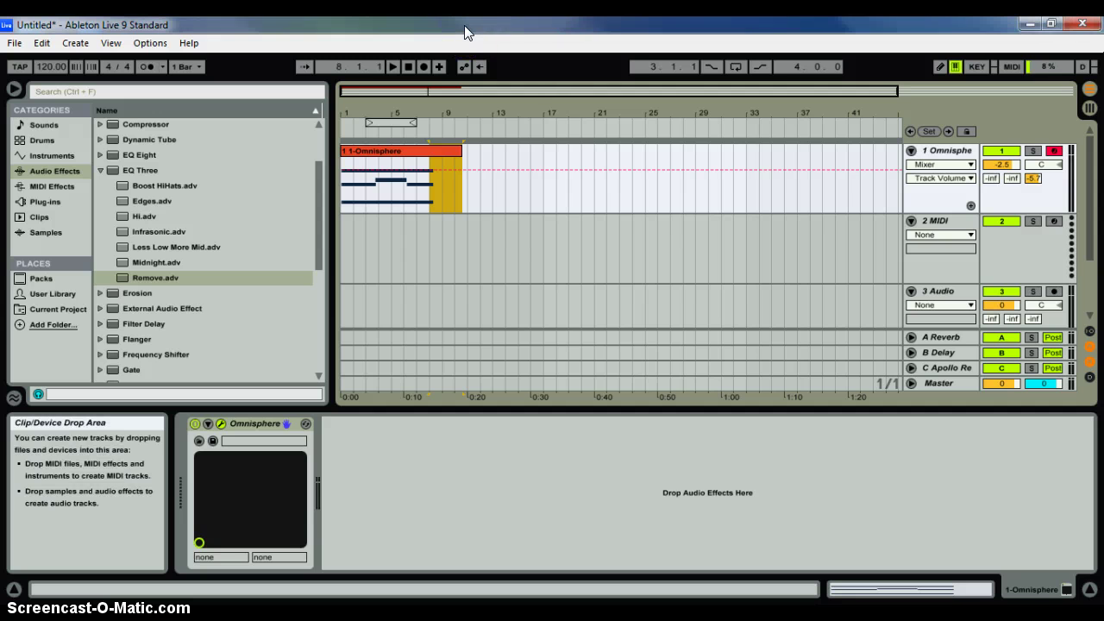
{"action": "key", "text": "Delete"}
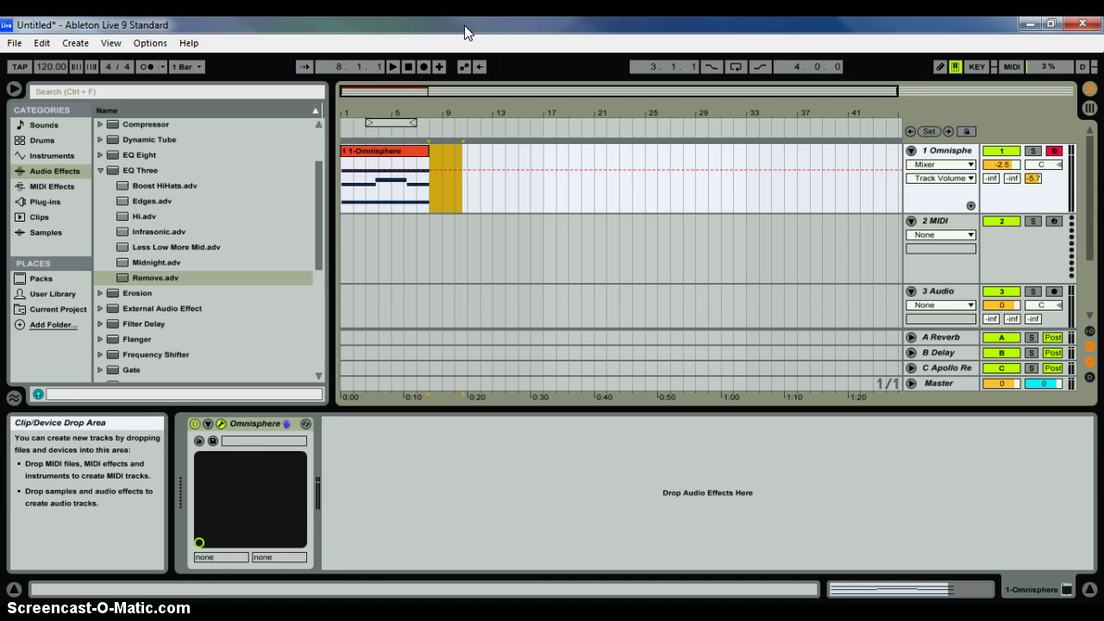
{"action": "key", "text": "space"}
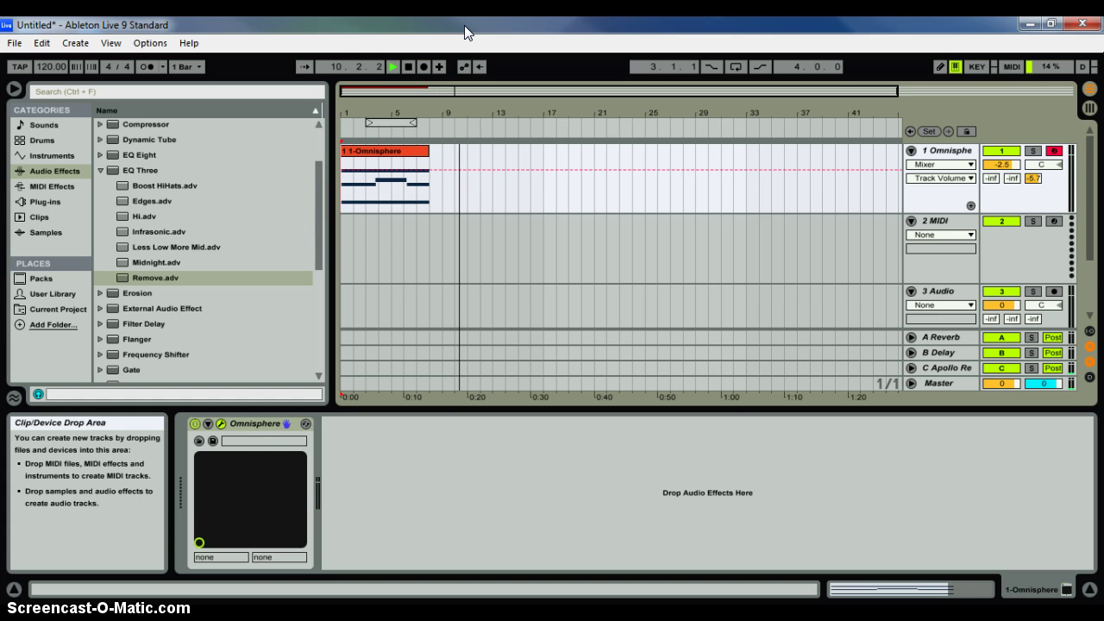
{"action": "key", "text": "space"}
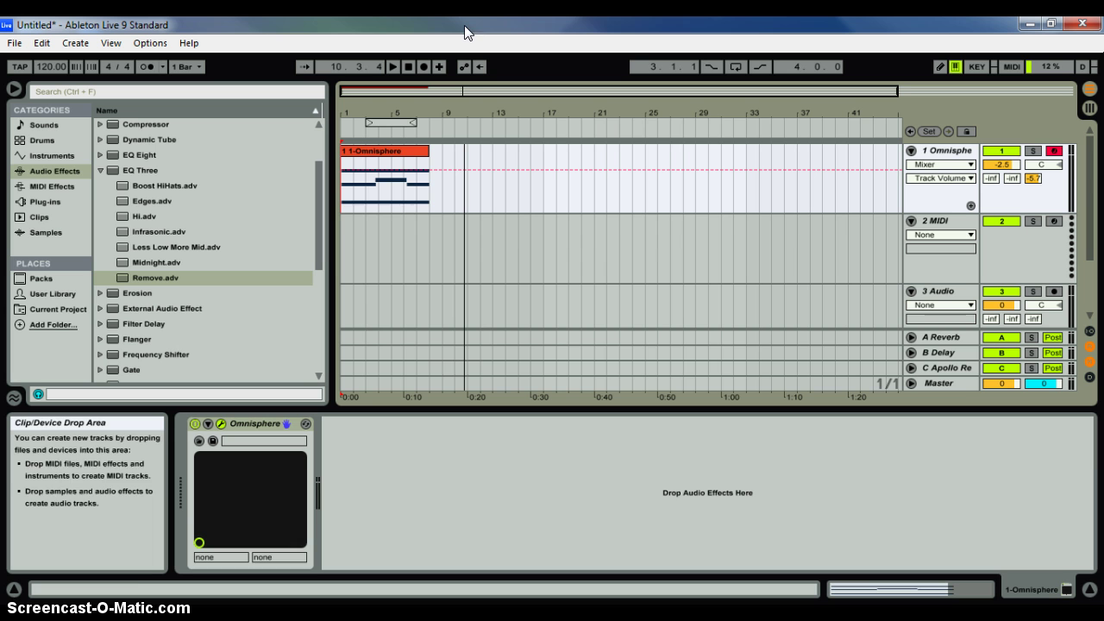
Open the Omnisphere clip's envelope for MIDI Ctrl, 64 - Hold Pedal
{"action": "left_click", "coordinate": [386, 149]}
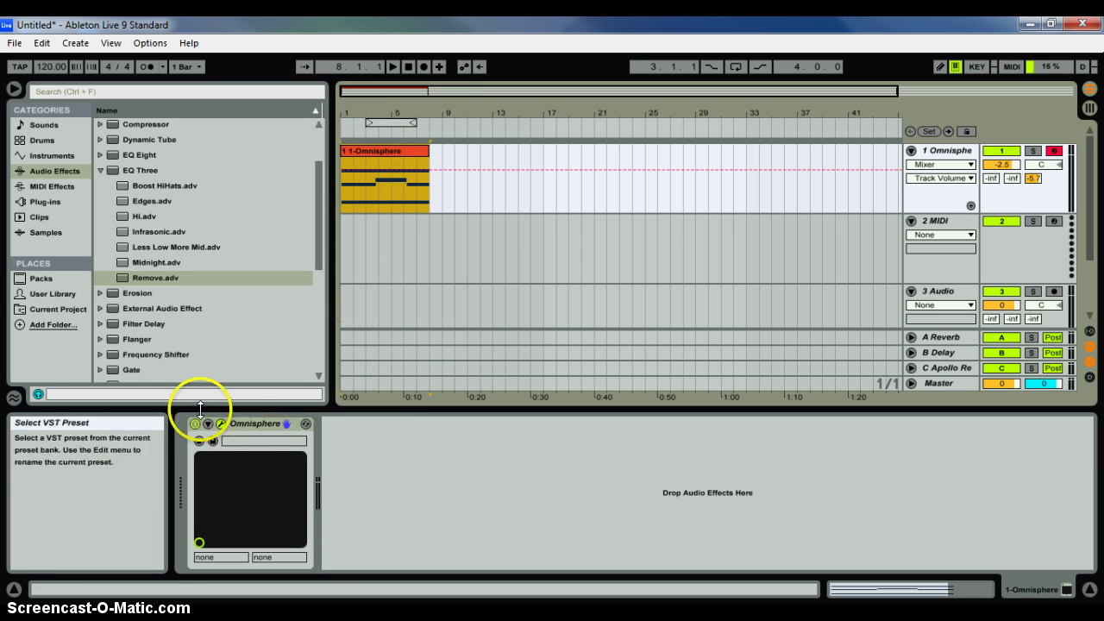
{"action": "left_click", "coordinate": [868, 594]}
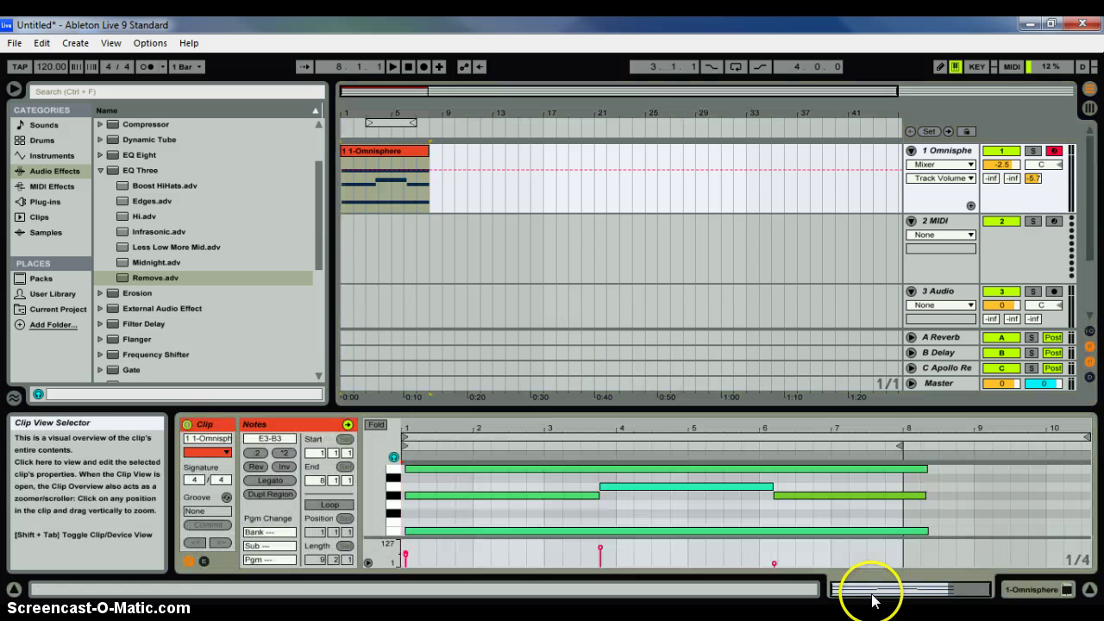
{"action": "left_click", "coordinate": [204, 561]}
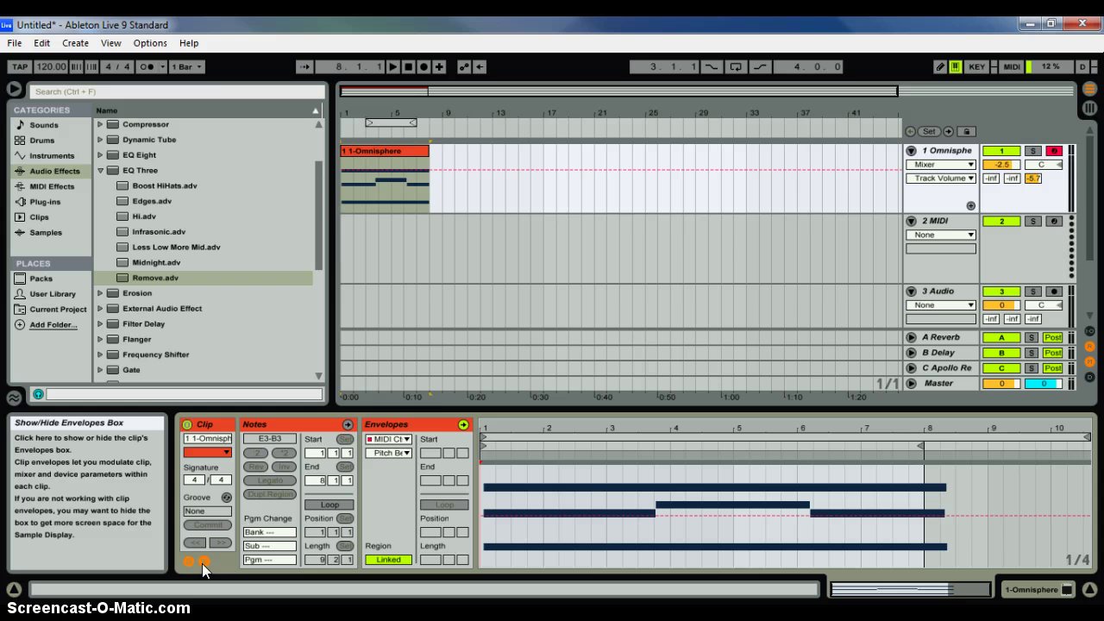
{"action": "left_click", "coordinate": [403, 441]}
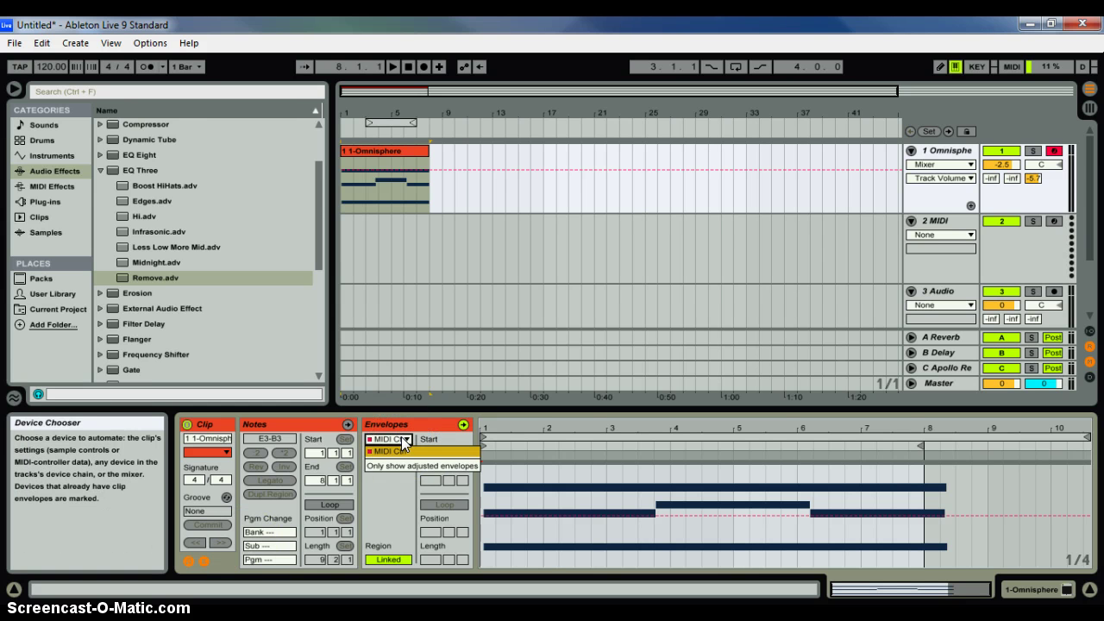
{"action": "left_click", "coordinate": [388, 452]}
{"action": "left_click", "coordinate": [404, 453]}
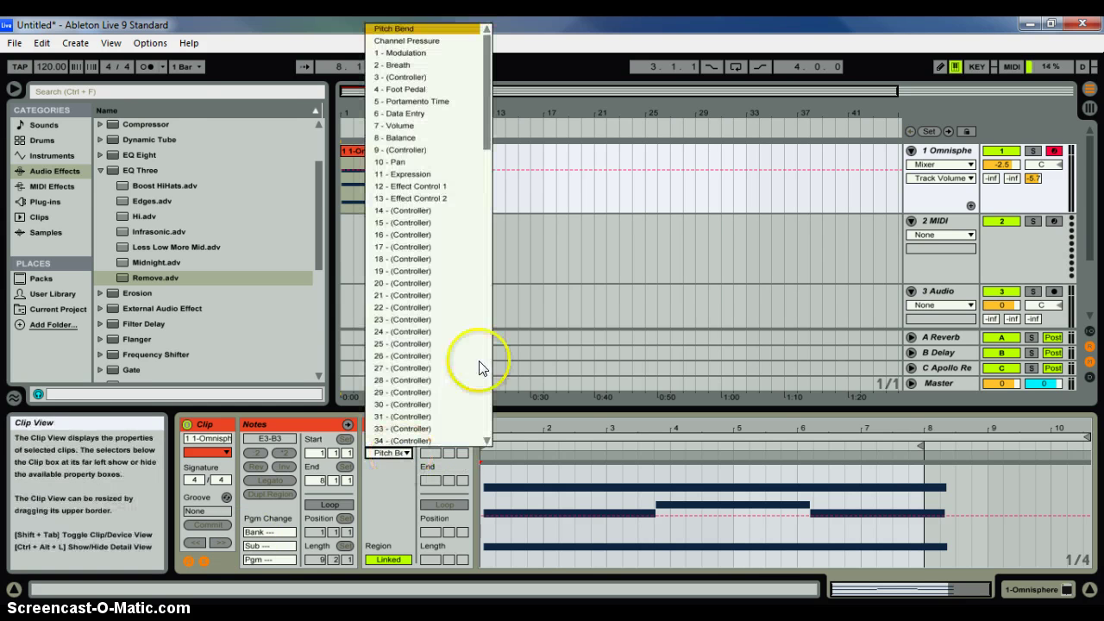
{"action": "left_click_drag", "start_coordinate": [489, 131], "coordinate": [492, 279]}
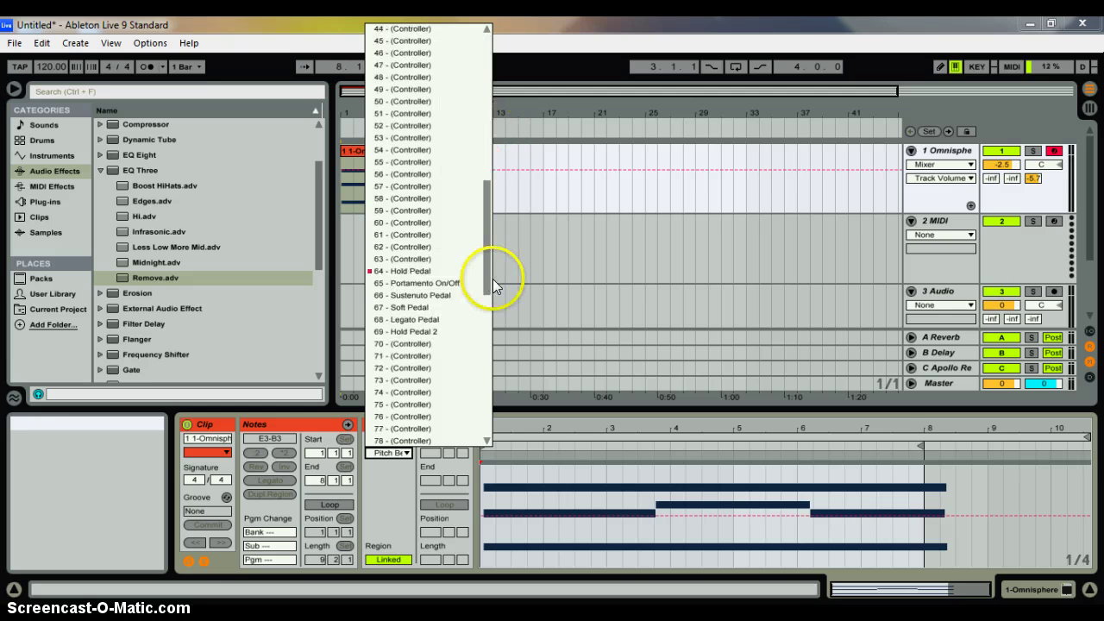
{"action": "left_click", "coordinate": [448, 269]}
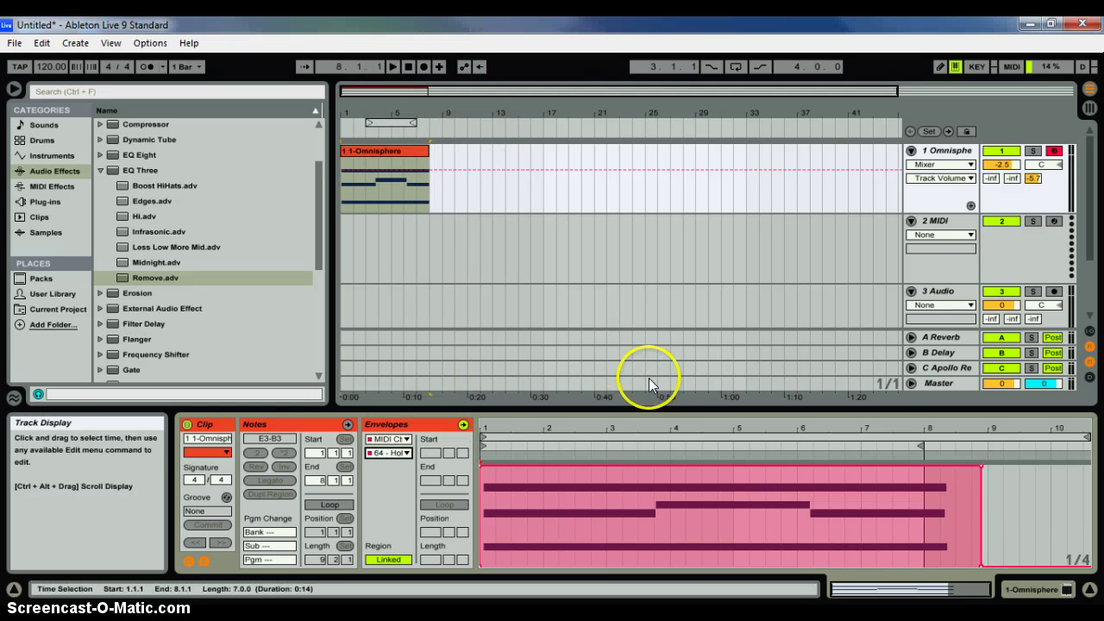
{"action": "mouse_move", "coordinate": [981, 473]}
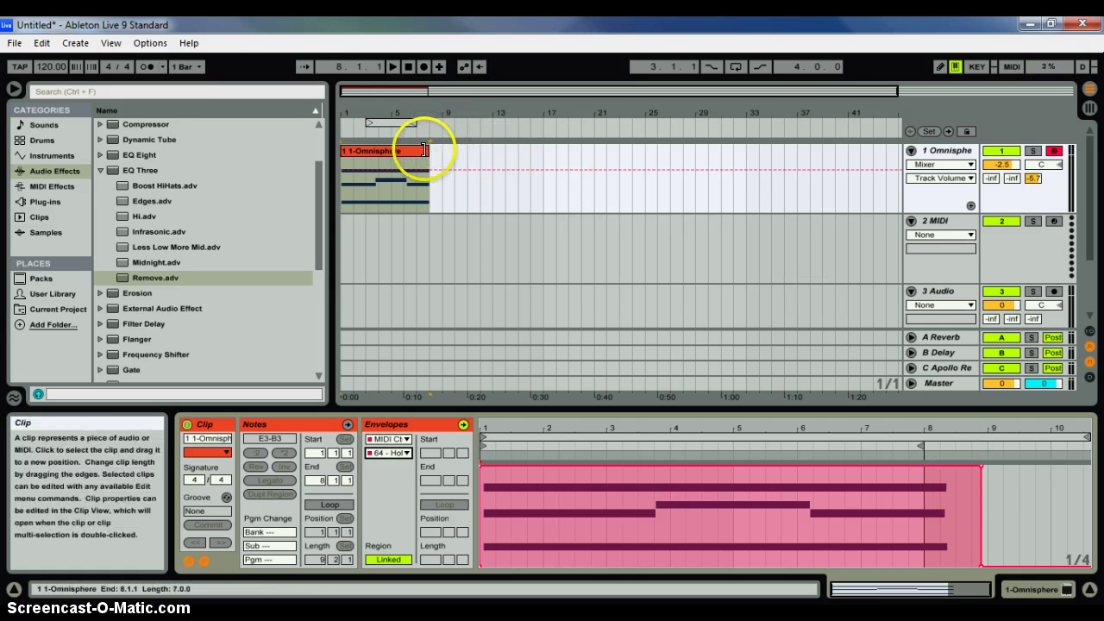
{"action": "left_click_drag", "start_coordinate": [431, 150], "coordinate": [435, 148]}
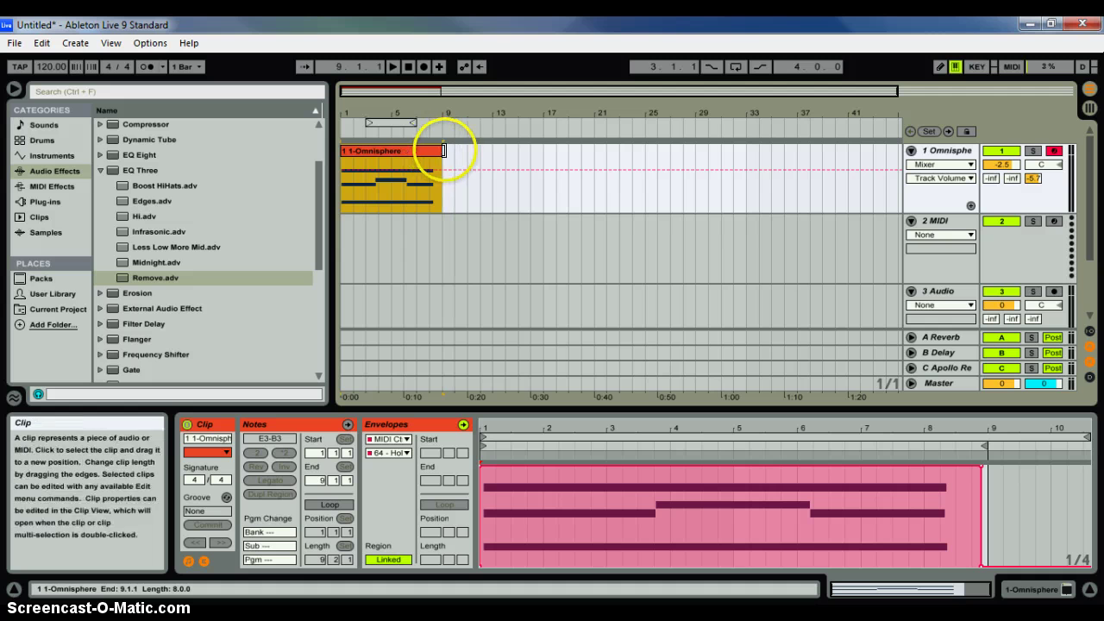
{"action": "left_click_drag", "start_coordinate": [436, 148], "coordinate": [429, 148]}
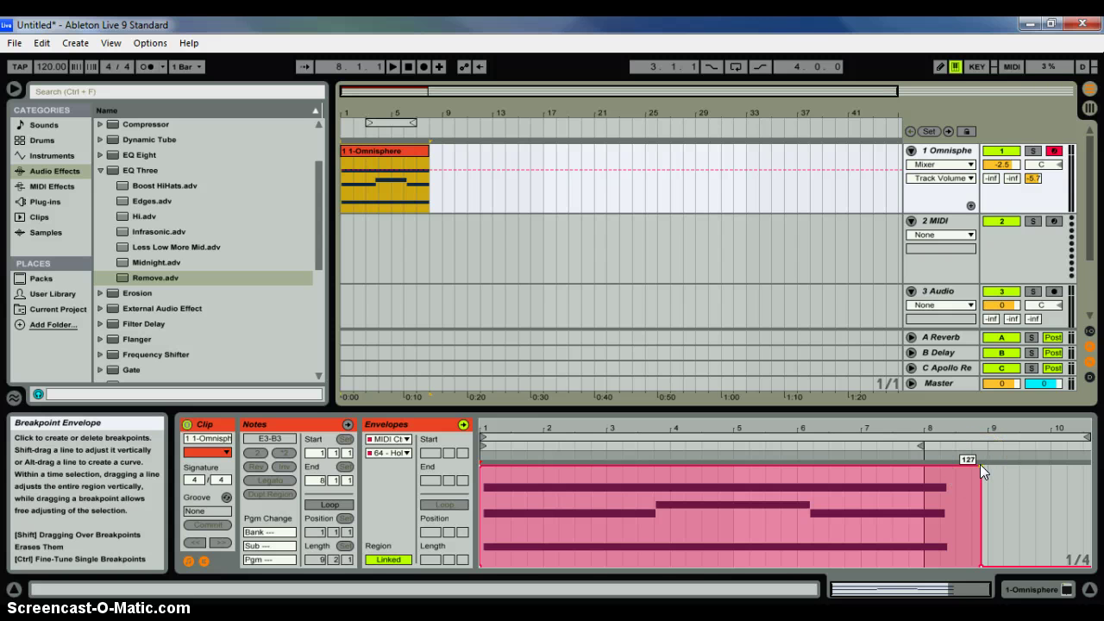
{"action": "mouse_move", "coordinate": [888, 465]}
{"action": "left_mouse_down"}
{"action": "mouse_move", "coordinate": [986, 572]}
{"action": "mouse_move", "coordinate": [979, 565]}
{"action": "left_mouse_up"}
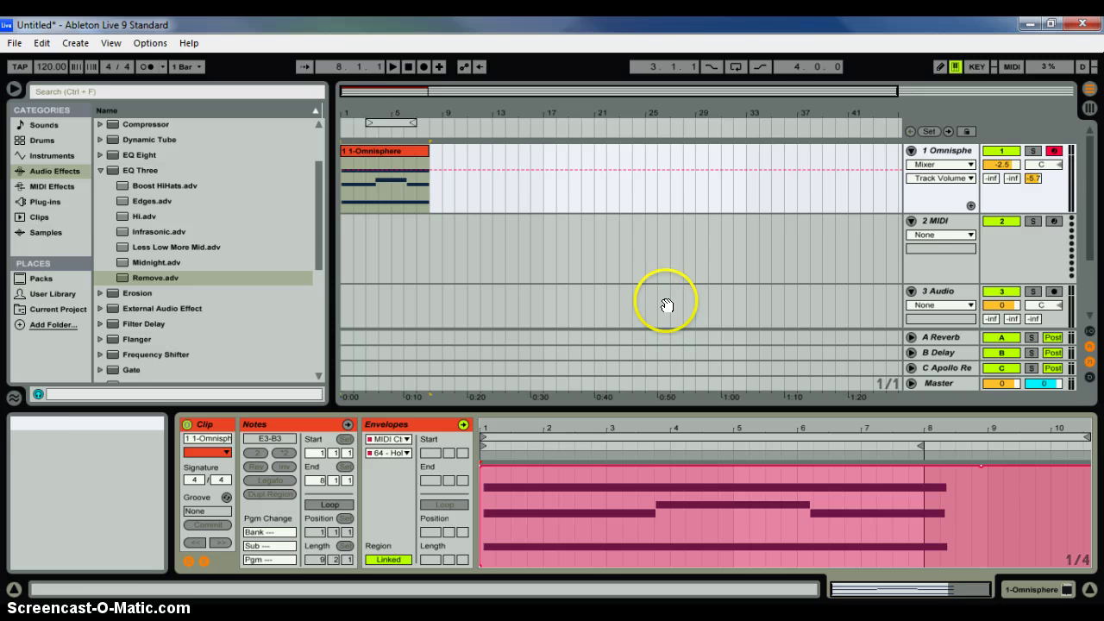
{"action": "left_click", "coordinate": [406, 69]}
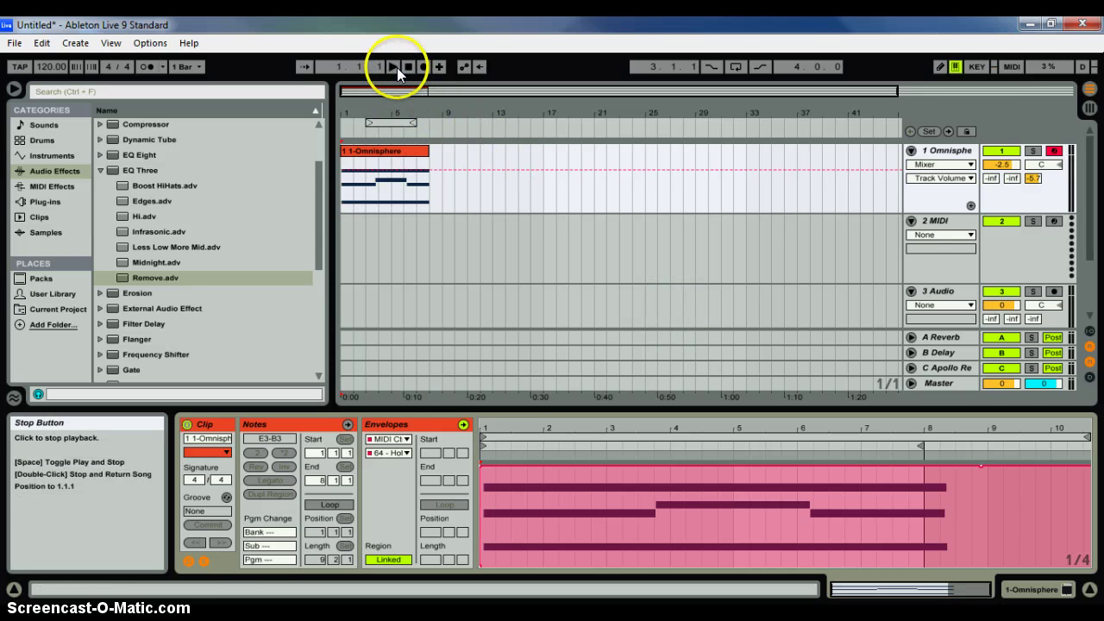
{"action": "left_click", "coordinate": [395, 68]}
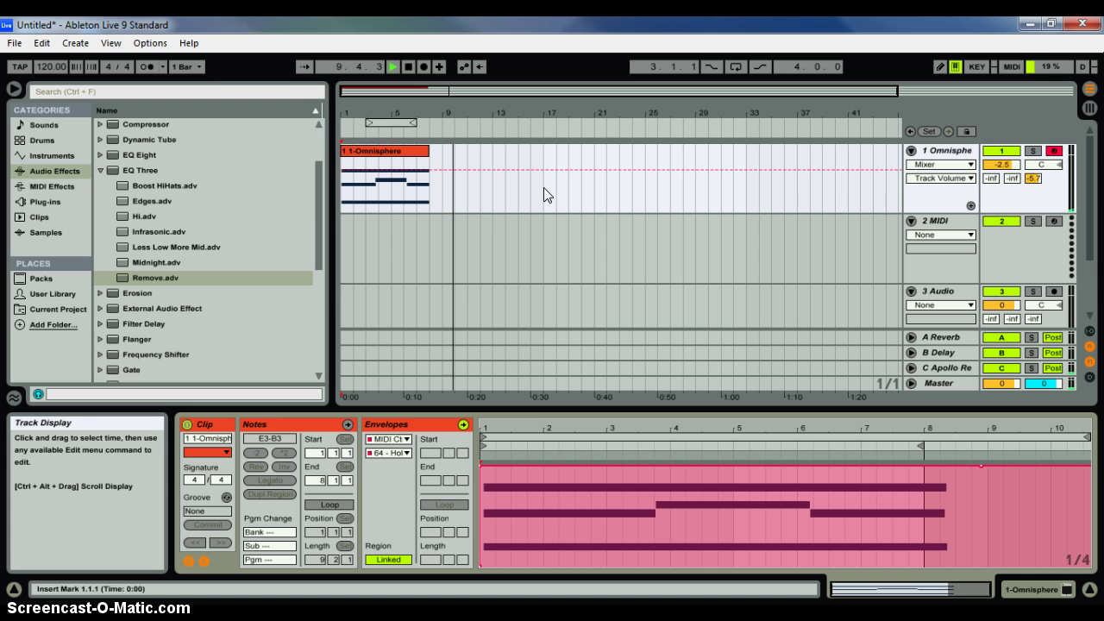
{"action": "key", "text": "space"}
{"action": "left_click", "coordinate": [979, 467]}
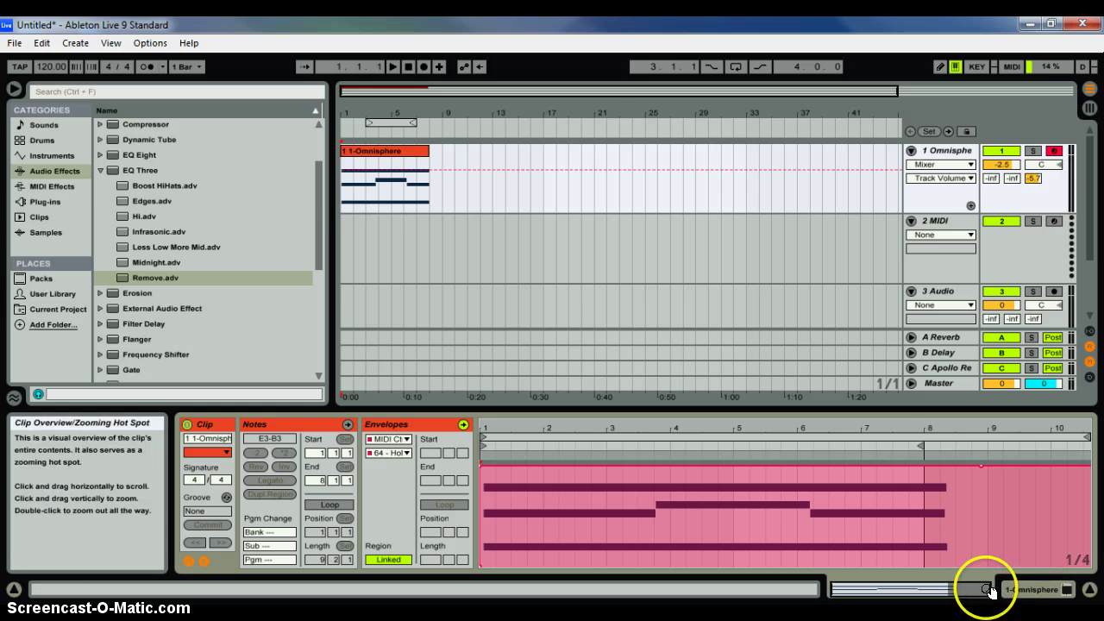
{"action": "left_click", "coordinate": [204, 561]}
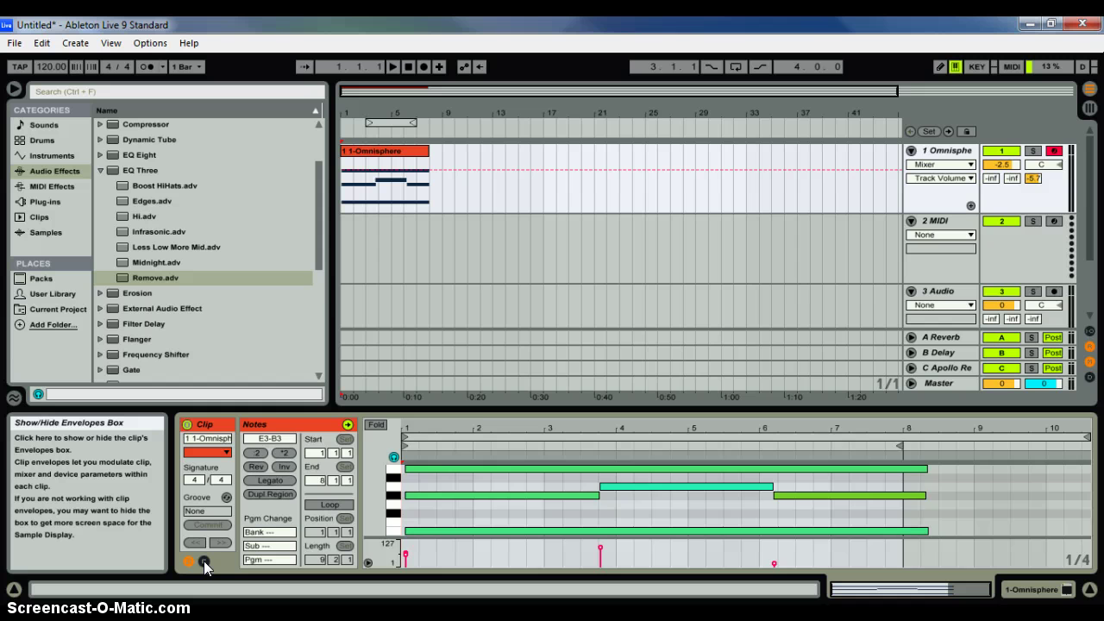
{"action": "left_click", "coordinate": [204, 561]}
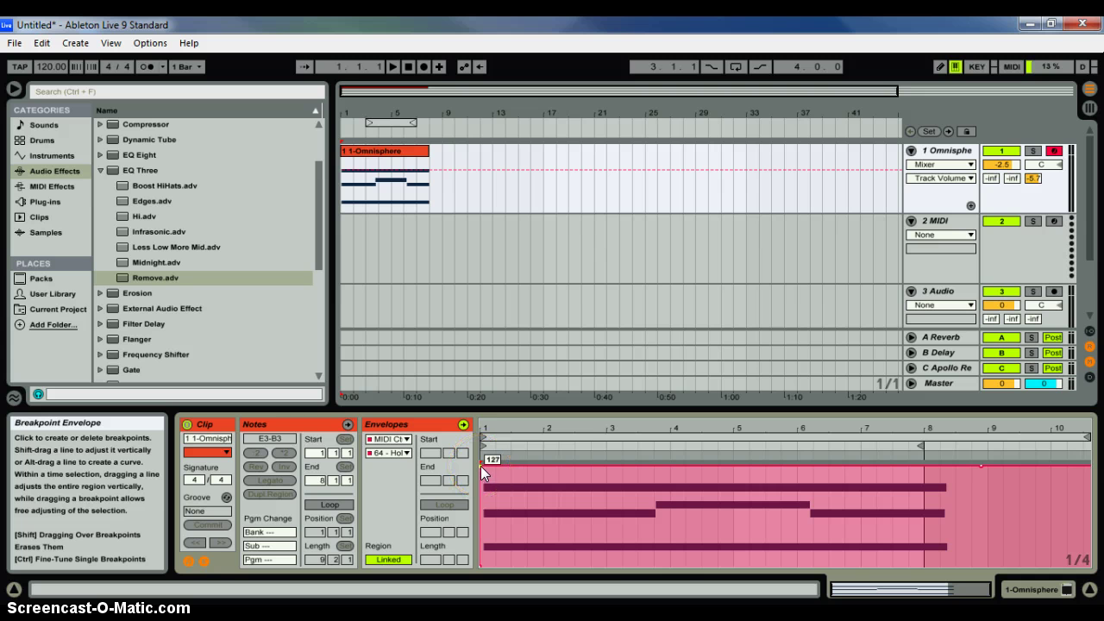
{"action": "left_click", "coordinate": [979, 467]}
Shape the Hold Pedal envelope to fall from 127 to 0 just before bar 8
{"action": "left_click_drag", "start_coordinate": [897, 465], "coordinate": [905, 566]}
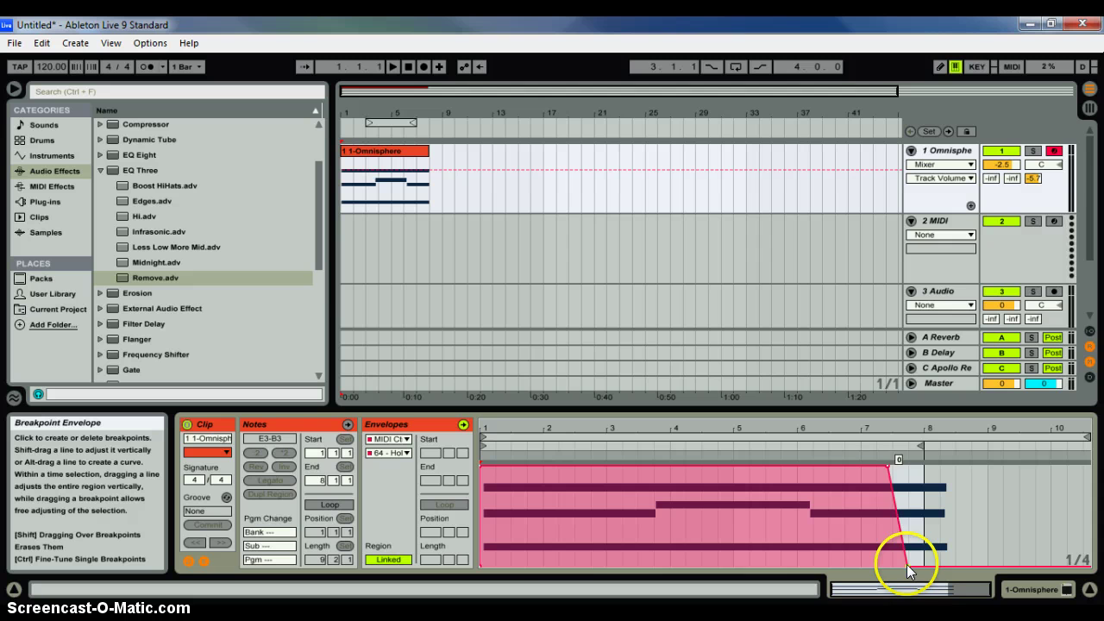
{"action": "left_click_drag", "start_coordinate": [882, 468], "coordinate": [907, 467]}
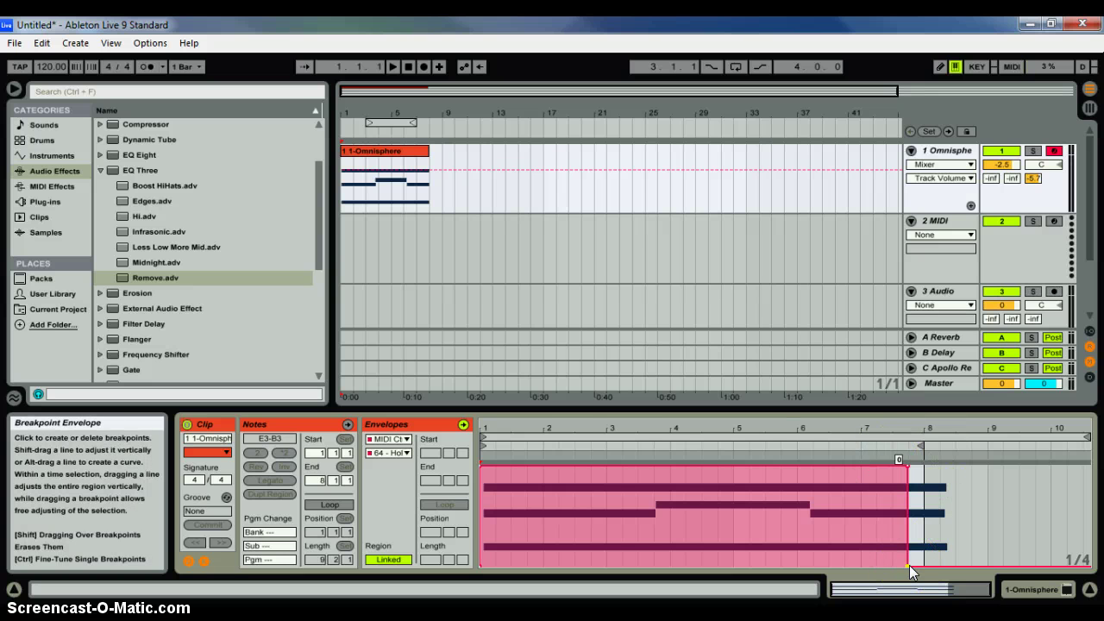
{"action": "mouse_move", "coordinate": [909, 565]}
{"action": "left_mouse_down"}
{"action": "mouse_move", "coordinate": [907, 467]}
{"action": "mouse_move", "coordinate": [912, 596]}
{"action": "mouse_move", "coordinate": [905, 517]}
{"action": "mouse_move", "coordinate": [612, 402]}
{"action": "mouse_move", "coordinate": [614, 418]}
{"action": "left_mouse_up"}
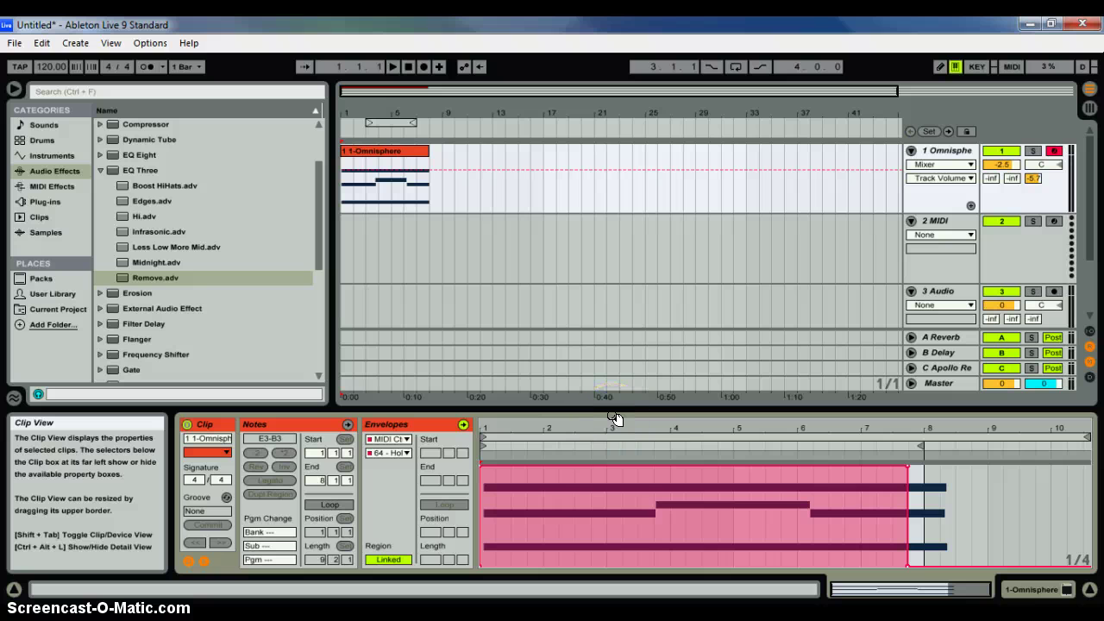